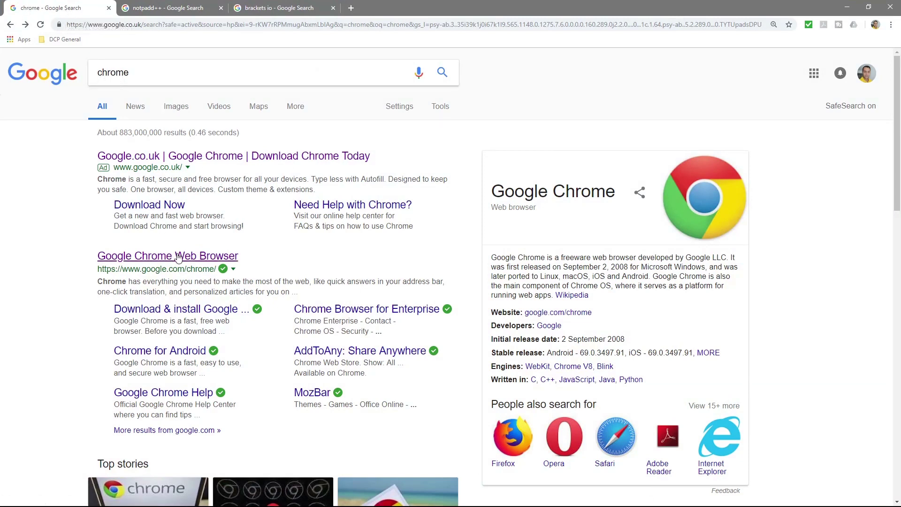
Open the Google Chrome Web Browser page from the search results.
{"action": "left_click", "coordinate": [160, 258]}
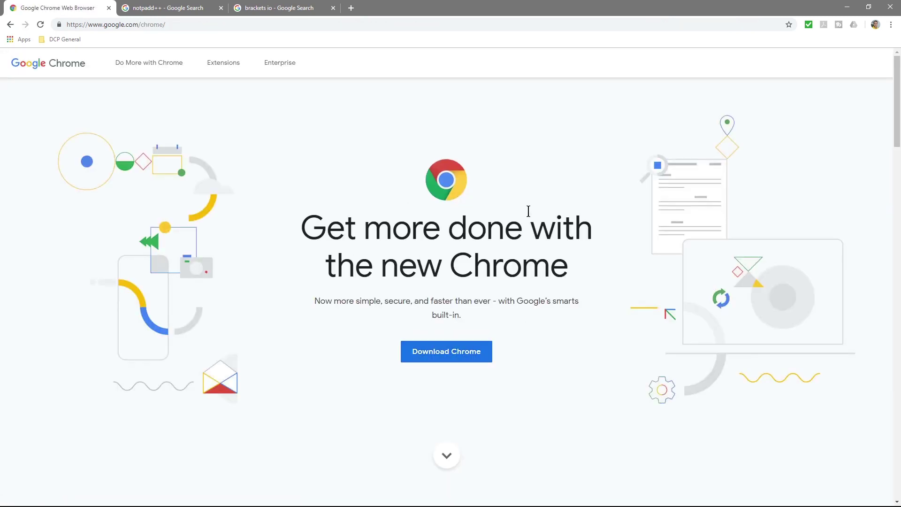
{"action": "left_click_drag", "start_coordinate": [325, 301], "coordinate": [538, 301]}
{"action": "left_click", "coordinate": [447, 329]}
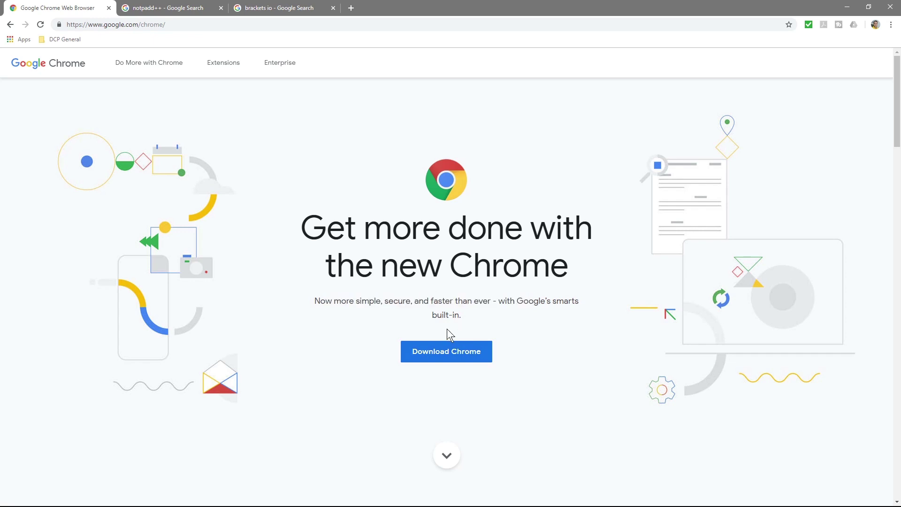
Download Chrome for Windows, accept the terms, and run ChromeSetup (1).exe.
{"action": "left_click", "coordinate": [442, 354]}
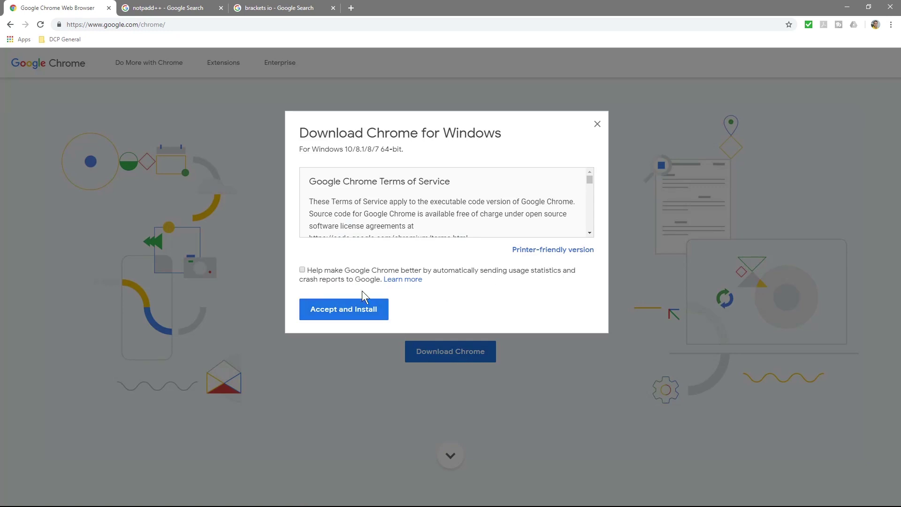
{"action": "left_click", "coordinate": [334, 311]}
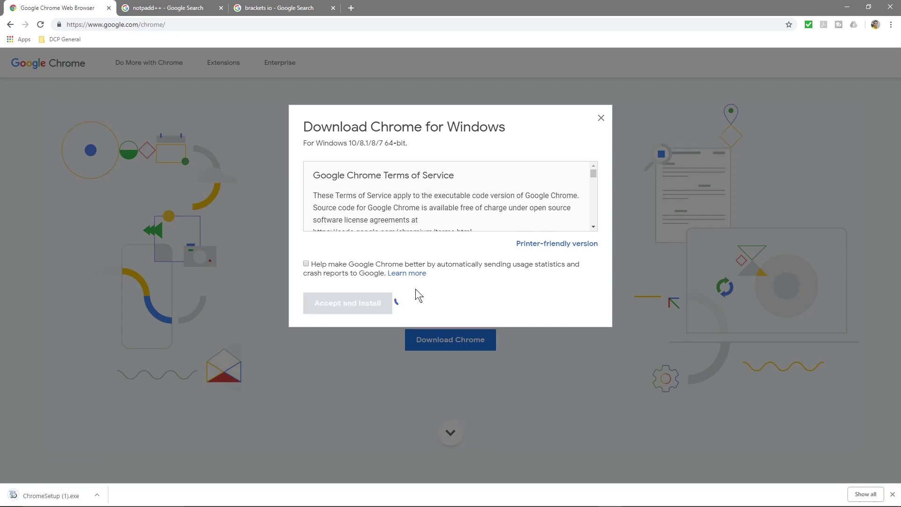
{"action": "left_click", "coordinate": [52, 497]}
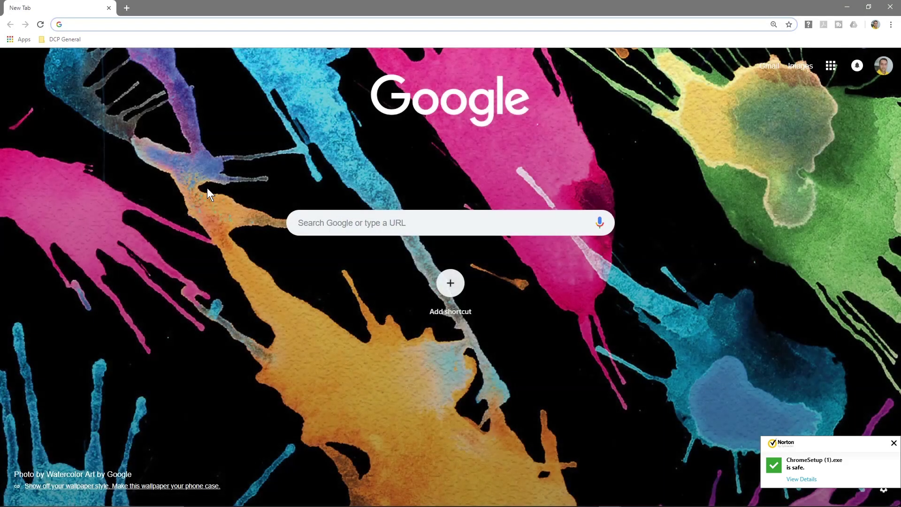
Dismiss the antivirus notification and close the newly installed Chrome window.
{"action": "left_click", "coordinate": [894, 443]}
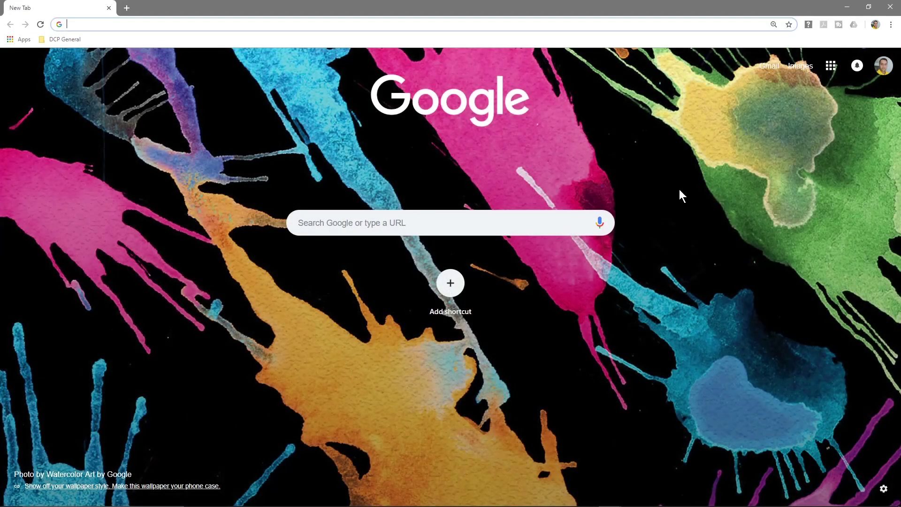
{"action": "left_click", "coordinate": [894, 11]}
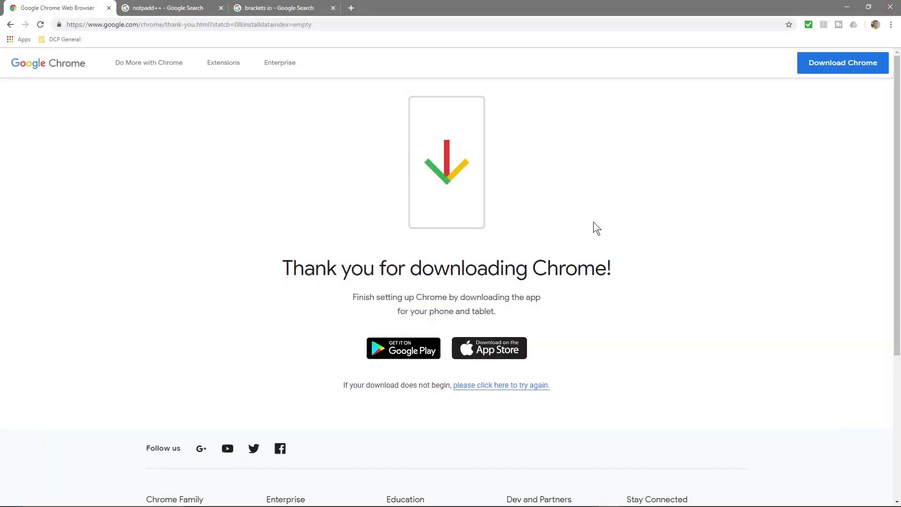
In the notpadd++ results, correct the query to 'notepad++' and search again.
{"action": "left_click", "coordinate": [164, 7]}
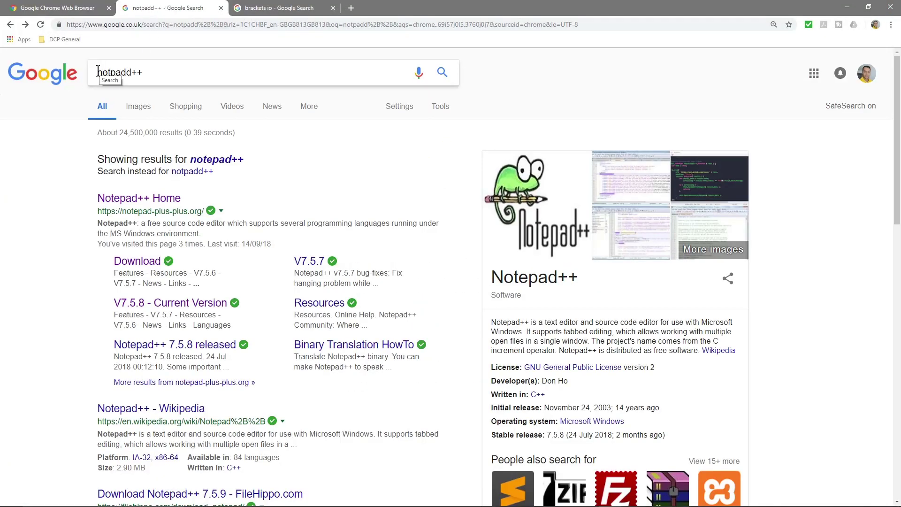
{"action": "left_click", "coordinate": [128, 72]}
{"action": "key", "text": "BackSpace"}
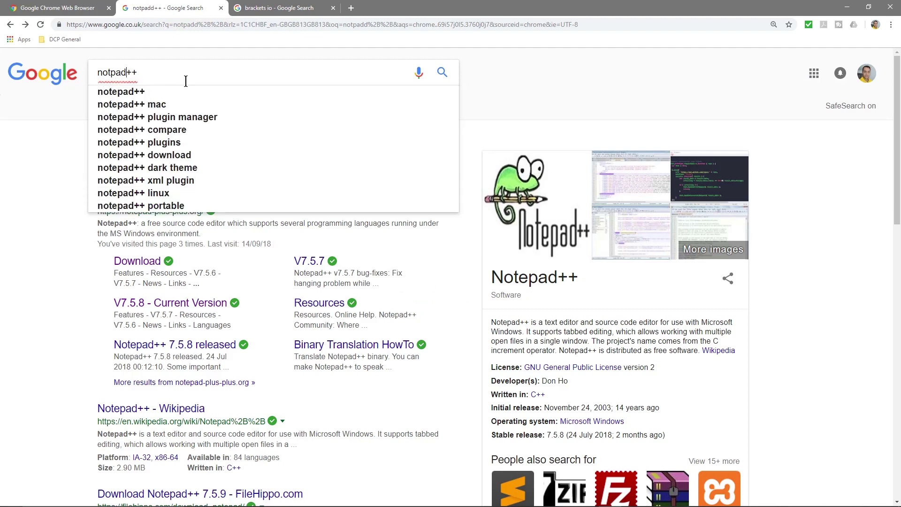
{"action": "key", "text": "Return"}
{"action": "left_click", "coordinate": [106, 74]}
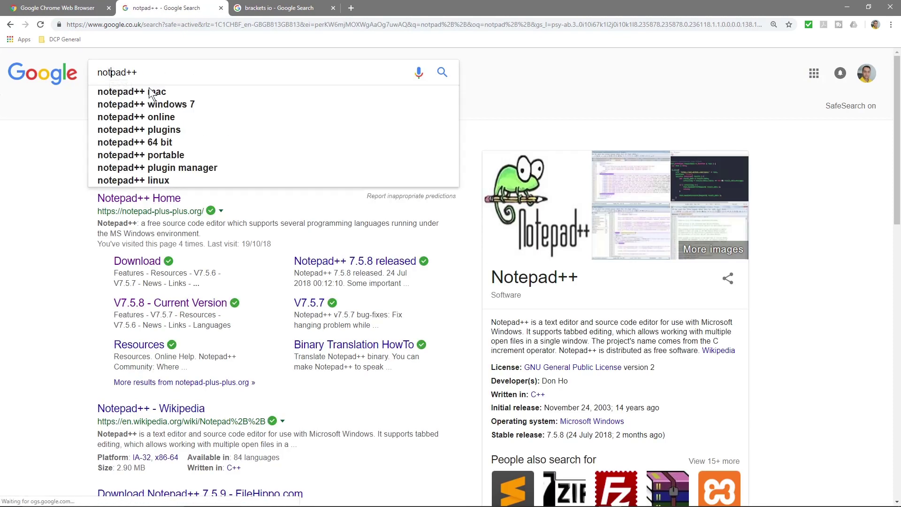
{"action": "type", "text": "e"}
{"action": "key", "text": "Return"}
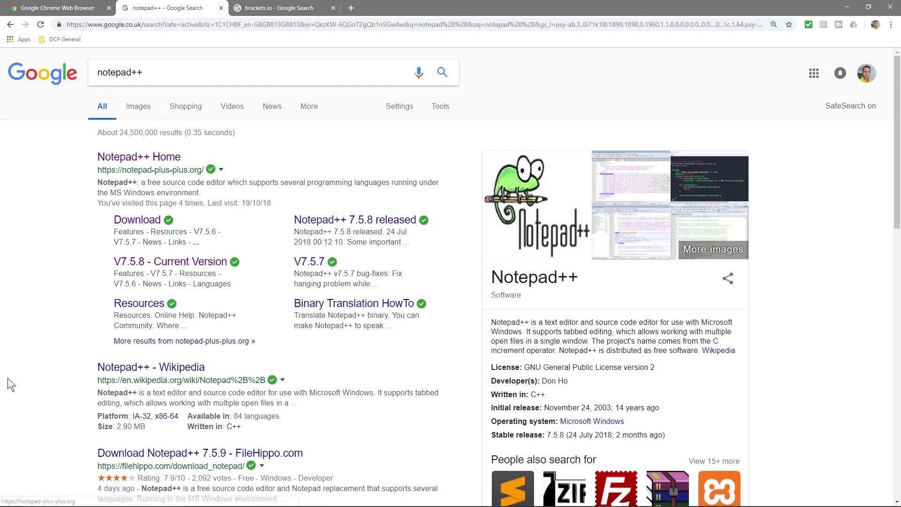
Open and dismiss the Start menu, then close the blank Notepad window.
{"action": "left_click", "coordinate": [11, 497]}
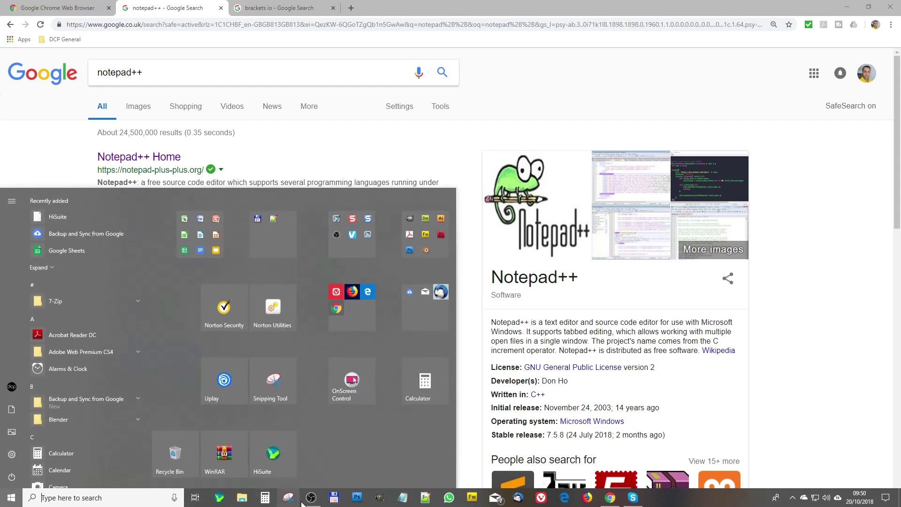
{"action": "key", "text": "Escape"}
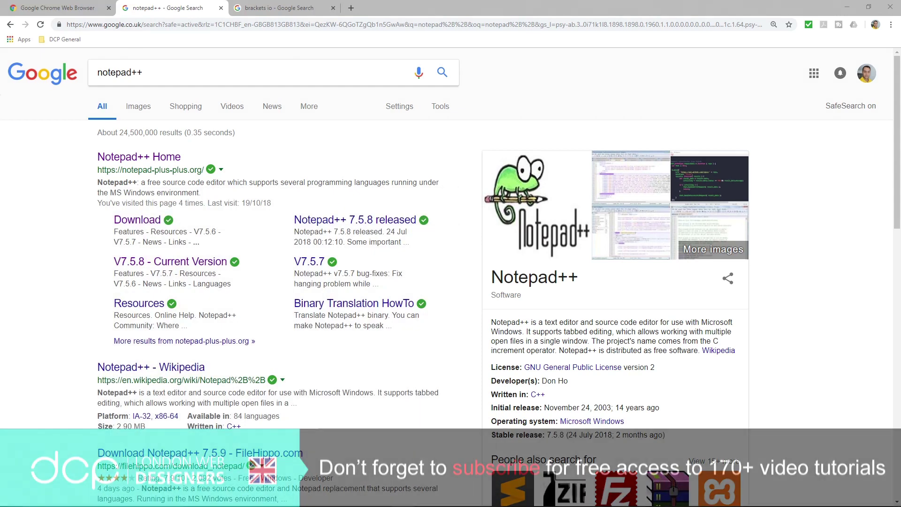
{"action": "left_click_drag", "start_coordinate": [384, 57], "coordinate": [406, 178]}
{"action": "left_click", "coordinate": [584, 183]}
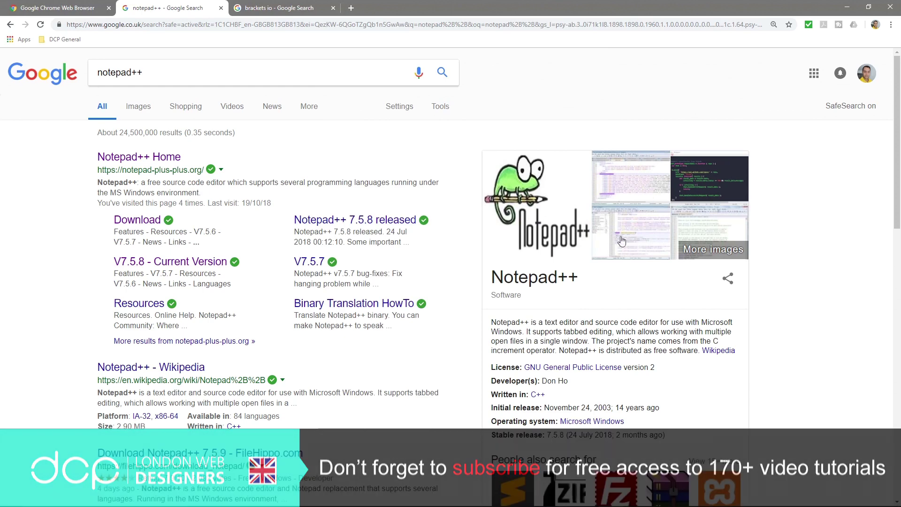
Download the 32-bit Notepad++ 7.5.9 installer from notepad-plus-plus.org and run npp.7.5.9.Installer.exe.
{"action": "left_click", "coordinate": [139, 160]}
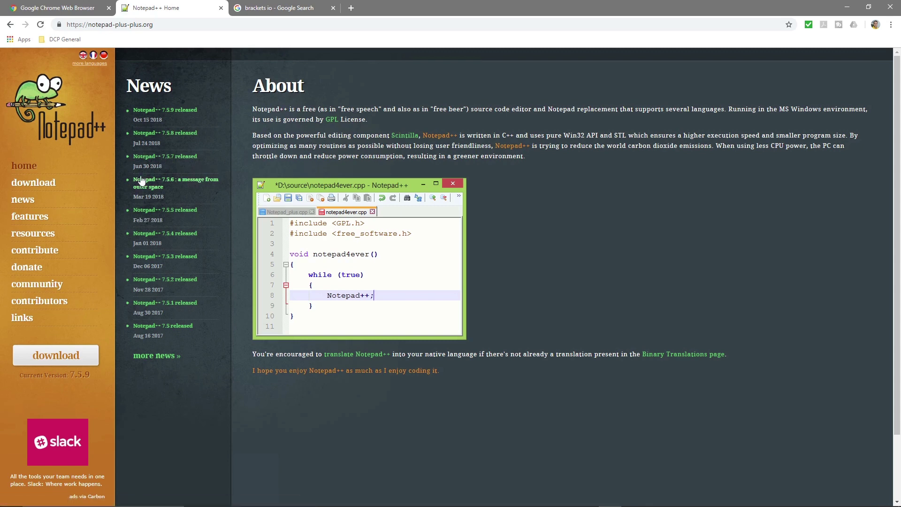
{"action": "left_click", "coordinate": [41, 186]}
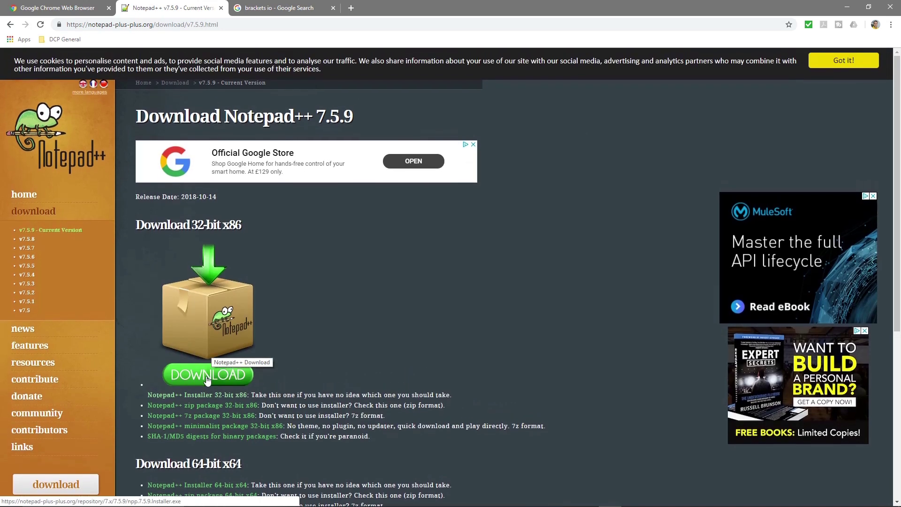
{"action": "left_click", "coordinate": [207, 375]}
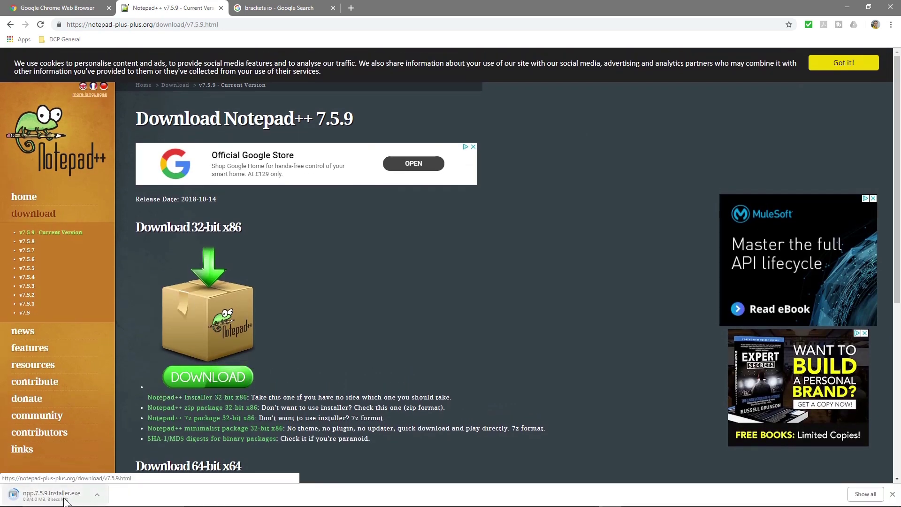
{"action": "left_click", "coordinate": [47, 495]}
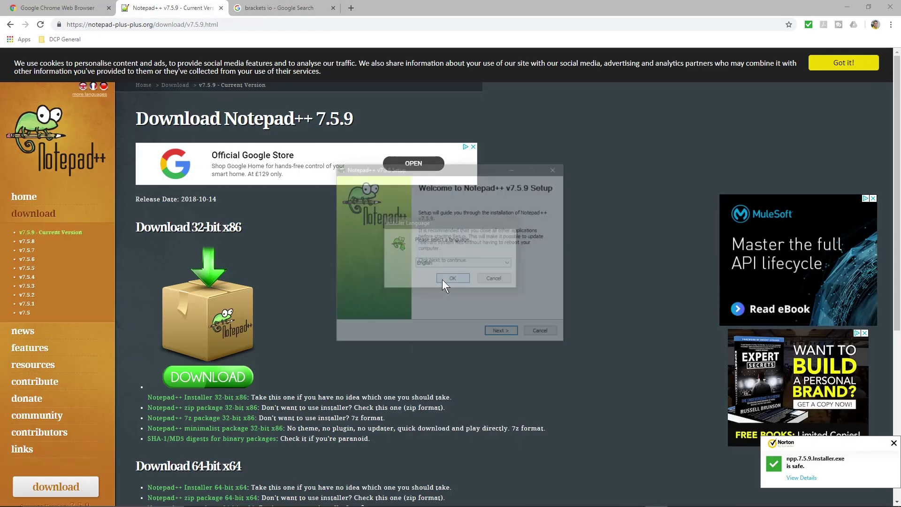
Install Notepad++ with the licence accepted and default folder and components.
{"action": "left_click", "coordinate": [500, 332]}
{"action": "left_click", "coordinate": [500, 334]}
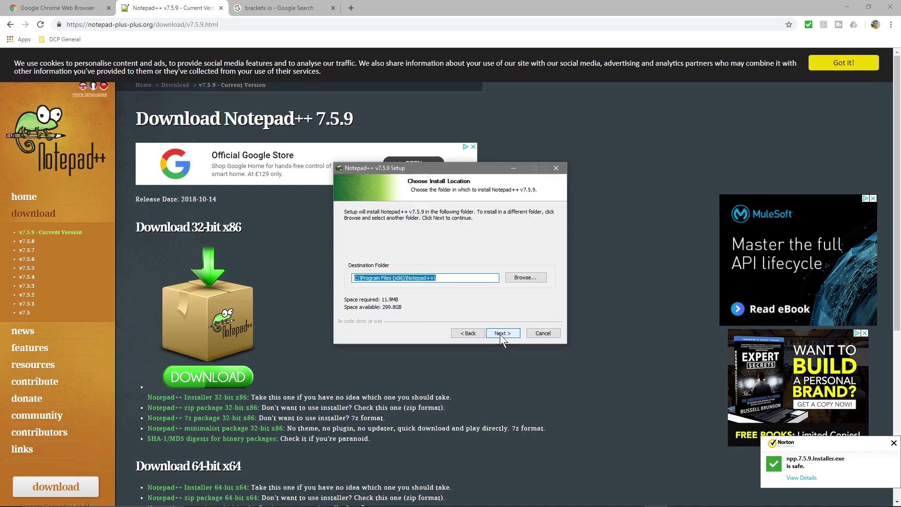
{"action": "left_click", "coordinate": [500, 334]}
{"action": "left_click", "coordinate": [495, 328]}
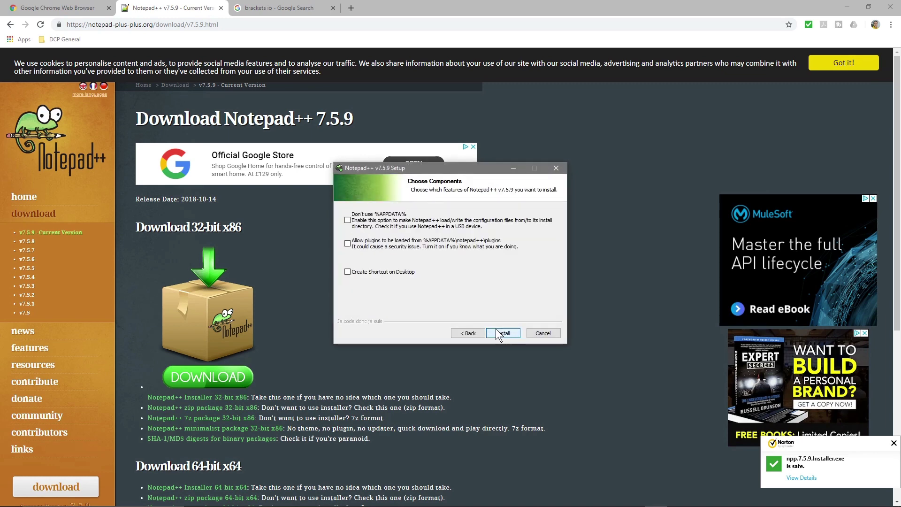
{"action": "left_click", "coordinate": [496, 330]}
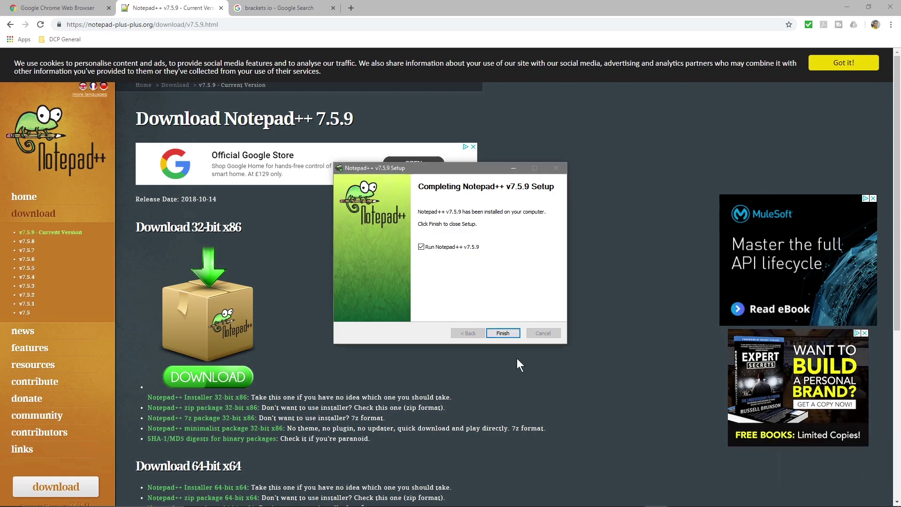
Untick Run Notepad++ v7.5.9, finish setup, and return to the 'brackets io' results.
{"action": "left_click", "coordinate": [435, 250]}
{"action": "left_click", "coordinate": [503, 334]}
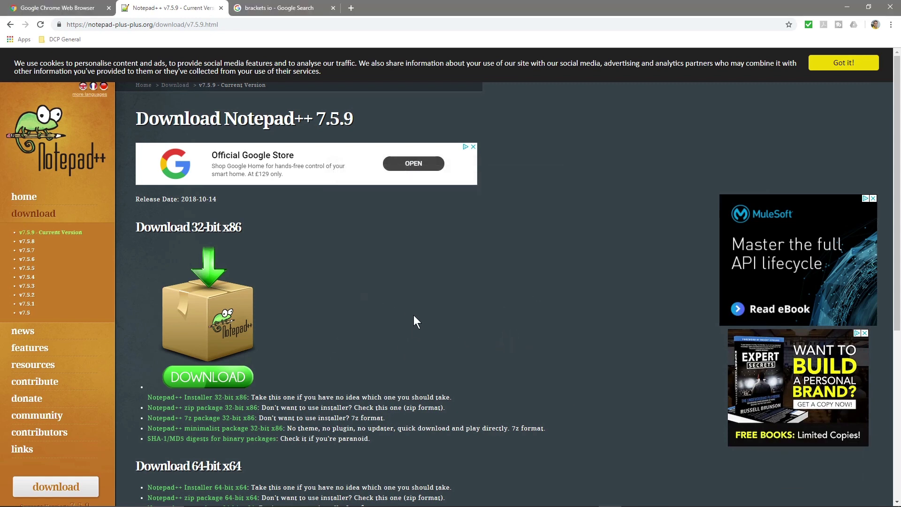
{"action": "left_click", "coordinate": [279, 6]}
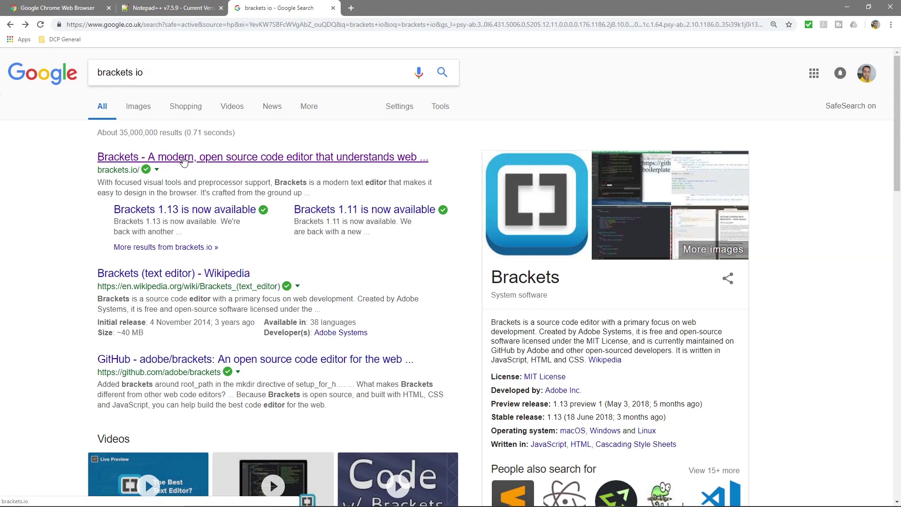
Open brackets.io, scroll through the Brackets 1.13 homepage, and close it.
{"action": "left_click", "coordinate": [183, 161]}
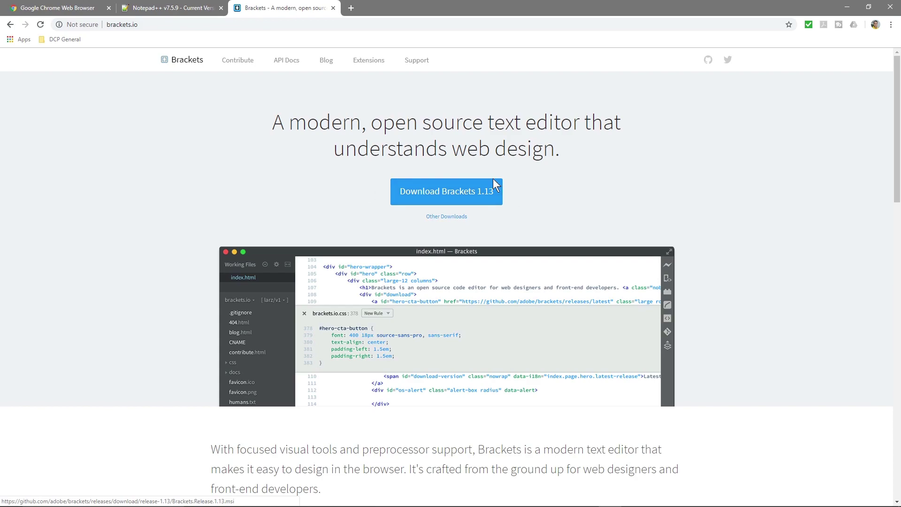
{"action": "scroll", "coordinate": [382, 270], "scroll_direction": "down", "scroll_amount": 1}
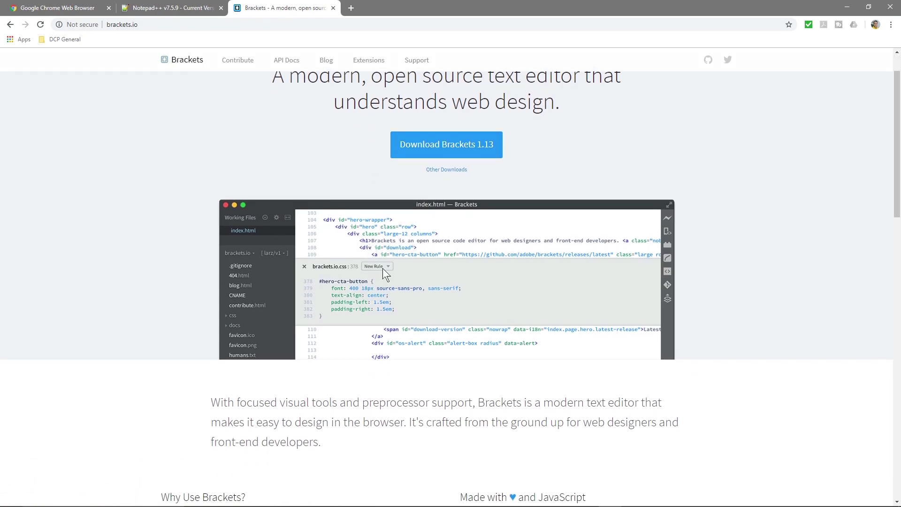
{"action": "scroll", "coordinate": [384, 272], "scroll_direction": "down", "scroll_amount": 9}
{"action": "scroll", "coordinate": [419, 284], "scroll_direction": "up", "scroll_amount": 10}
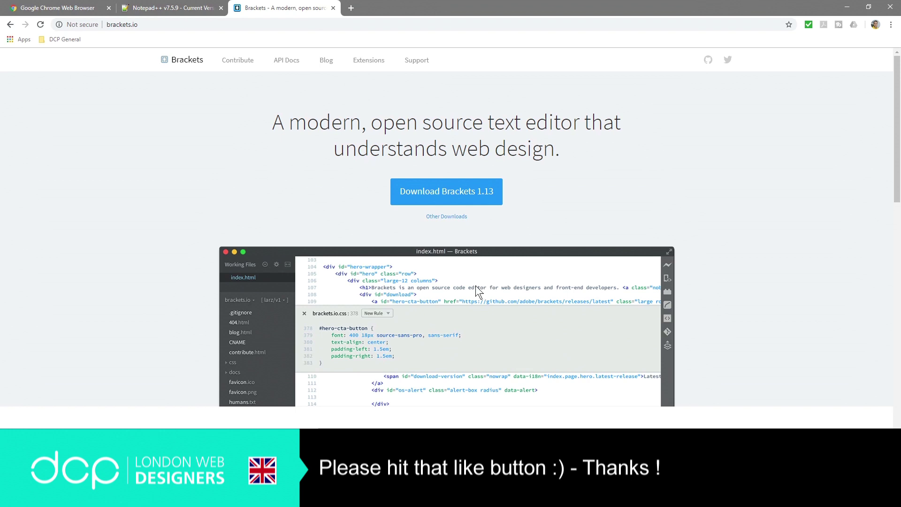
{"action": "left_click", "coordinate": [333, 8]}
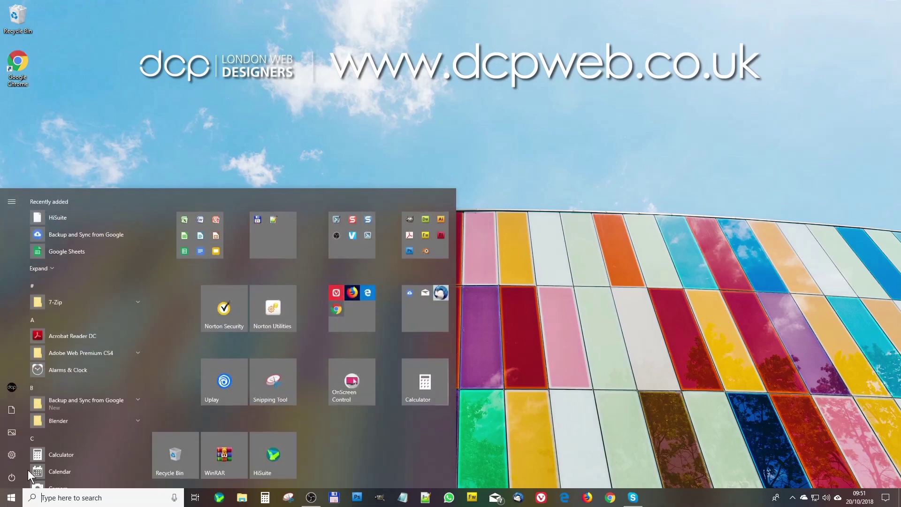
Expand the Start tile group holding Notepad++ and check the Notepad++ tile's options.
{"action": "left_click", "coordinate": [277, 224]}
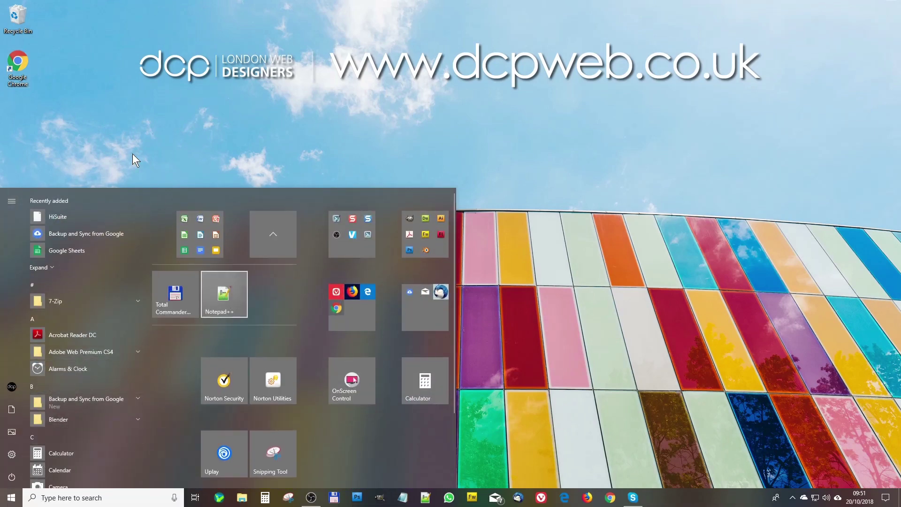
{"action": "right_click", "coordinate": [226, 297]}
{"action": "key", "text": "Escape"}
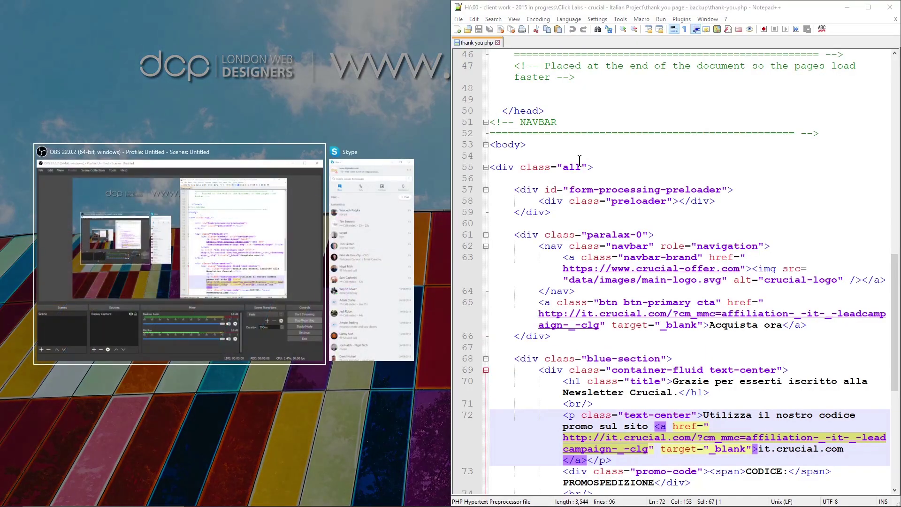
Close thank-you.php in Notepad++, leaving a blank 'new 1' document.
{"action": "left_click", "coordinate": [605, 144]}
{"action": "scroll", "coordinate": [605, 269], "scroll_direction": "down", "scroll_amount": 6}
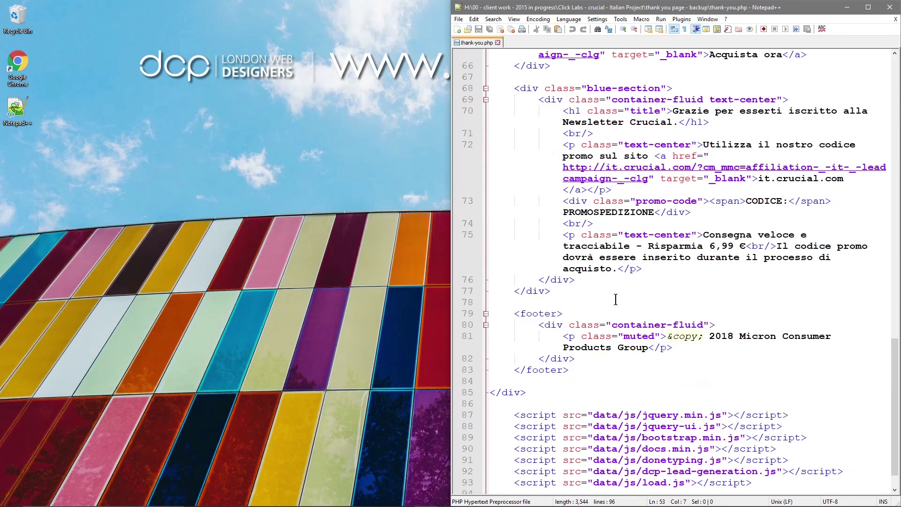
{"action": "scroll", "coordinate": [534, 83], "scroll_direction": "up", "scroll_amount": 13}
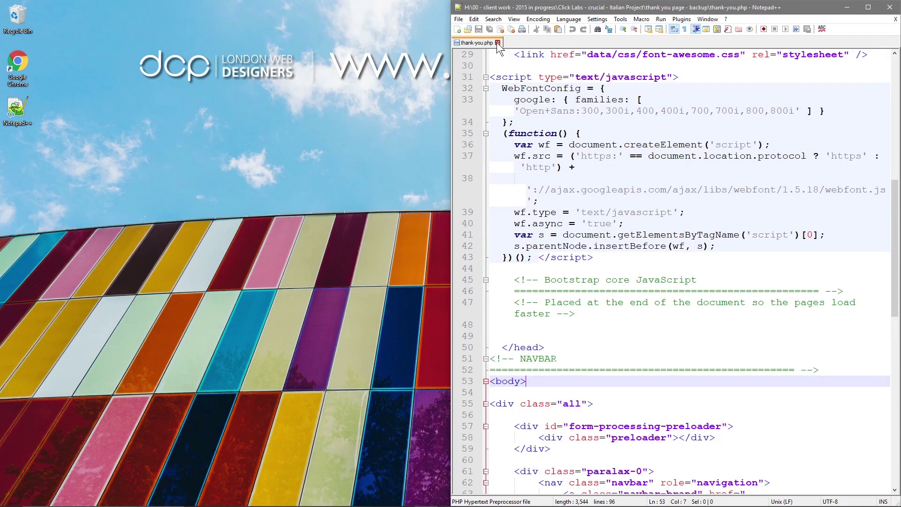
{"action": "left_click", "coordinate": [498, 42]}
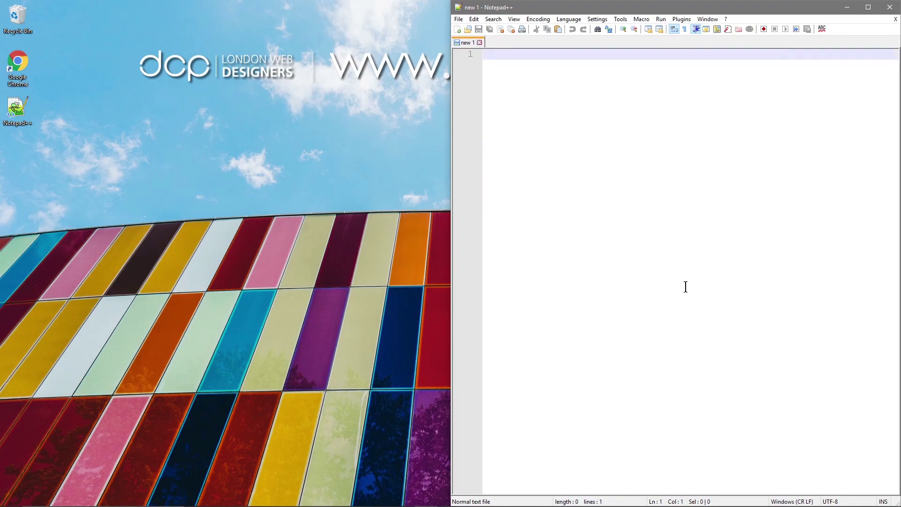
Launch Chrome, snap it left beside Notepad++, widen it, then close it.
{"action": "double_click", "coordinate": [18, 66]}
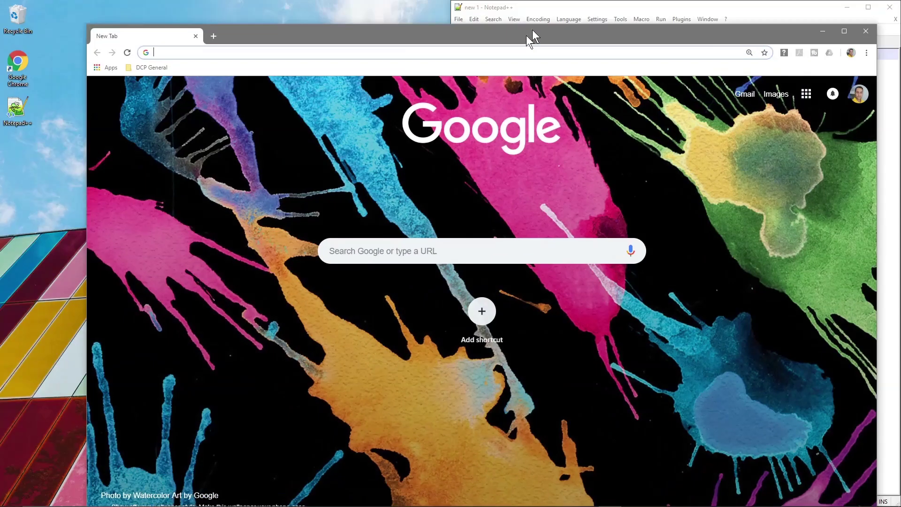
{"action": "left_click_drag", "start_coordinate": [532, 31], "coordinate": [1, 116]}
{"action": "left_click", "coordinate": [272, 143]}
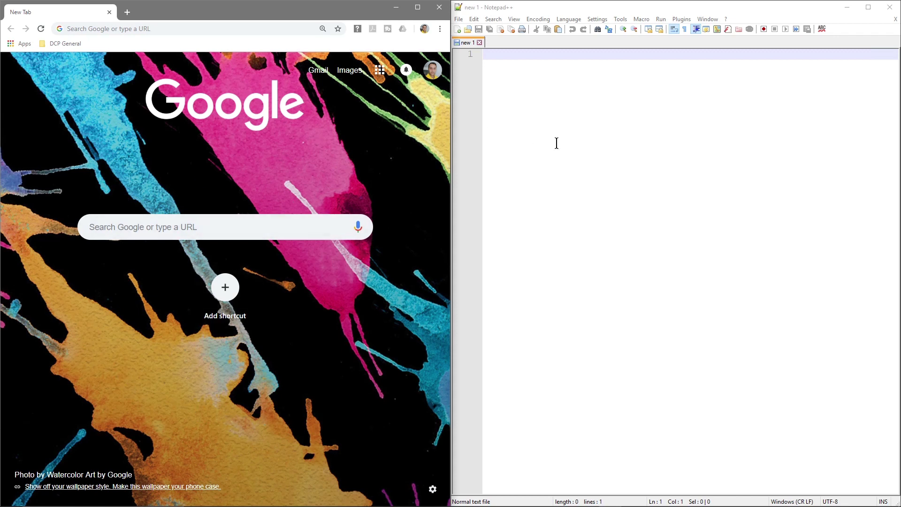
{"action": "left_click", "coordinate": [512, 85]}
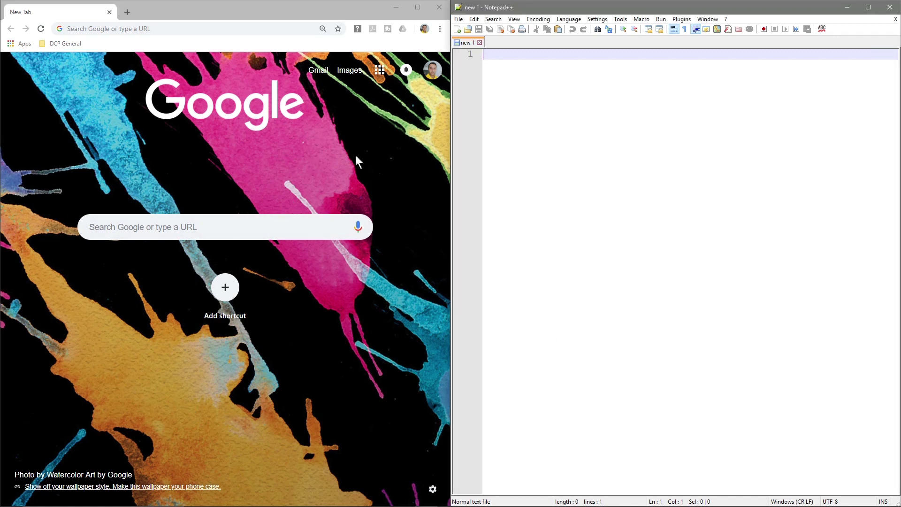
{"action": "left_click_drag", "start_coordinate": [445, 218], "coordinate": [606, 233]}
{"action": "left_click", "coordinate": [592, 8]}
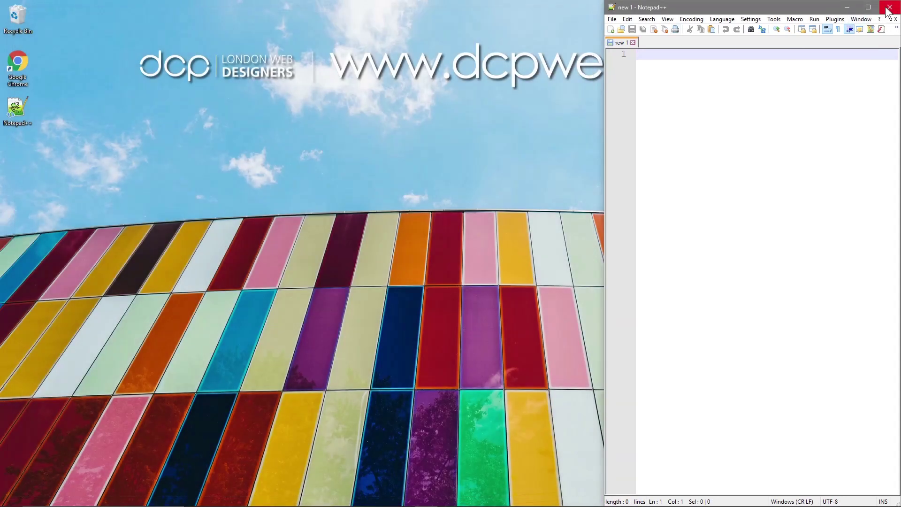